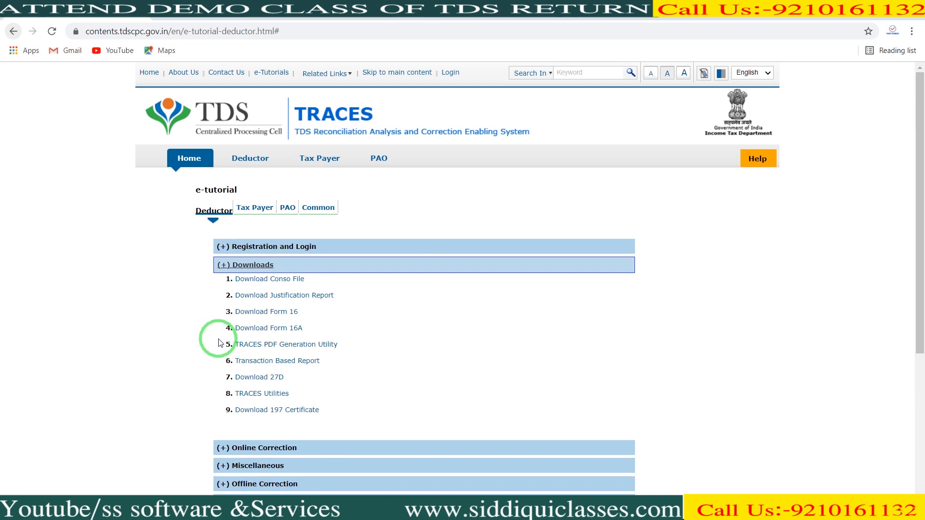
# Browse the correction tutorial topics, then open page 2 of the Registration and Login tutorial
pyautogui.click(225, 447)
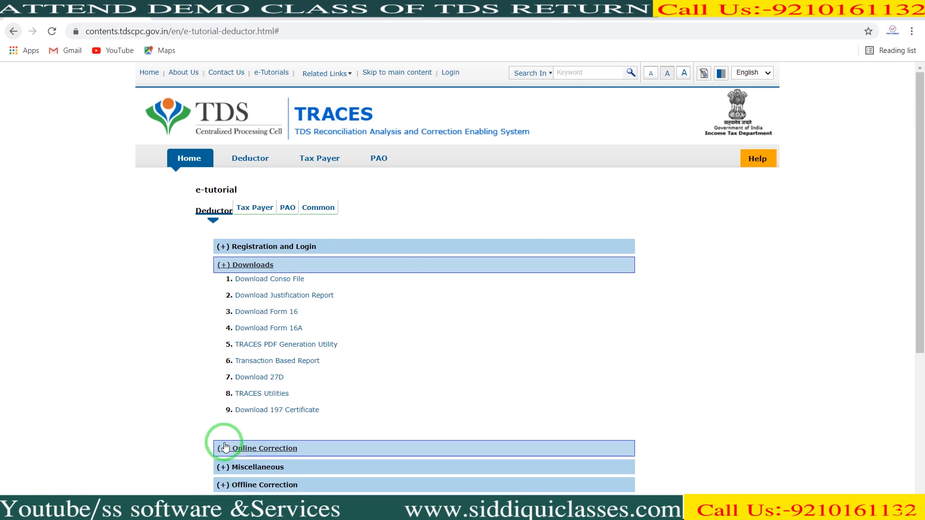
pyautogui.click(220, 486)
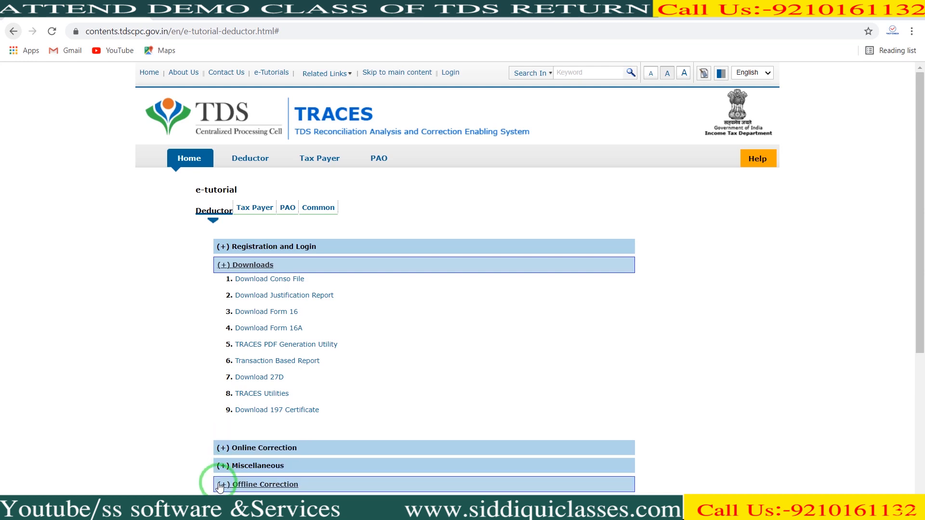
pyautogui.click(222, 248)
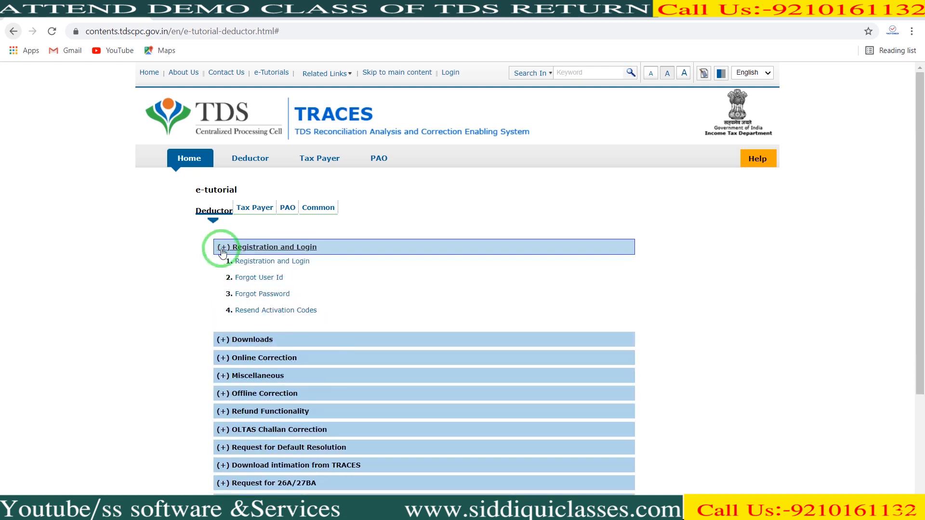
pyautogui.click(244, 261)
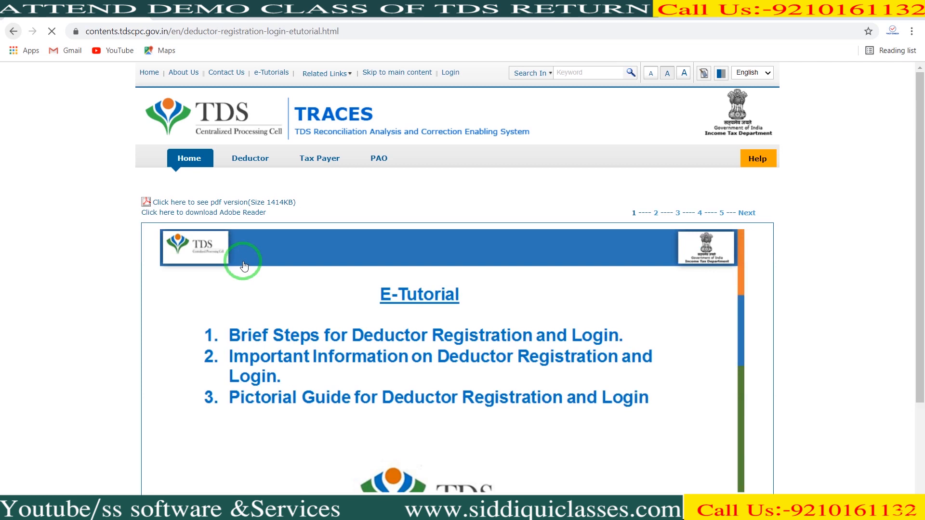
pyautogui.click(655, 215)
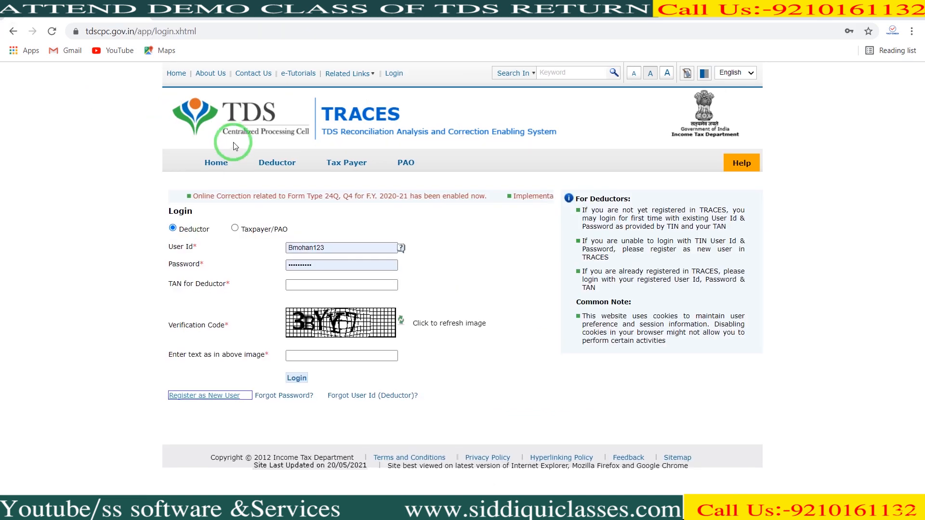
# Start a new-user registration with Deductor as the user type and proceed to Step 1
pyautogui.click(193, 384)
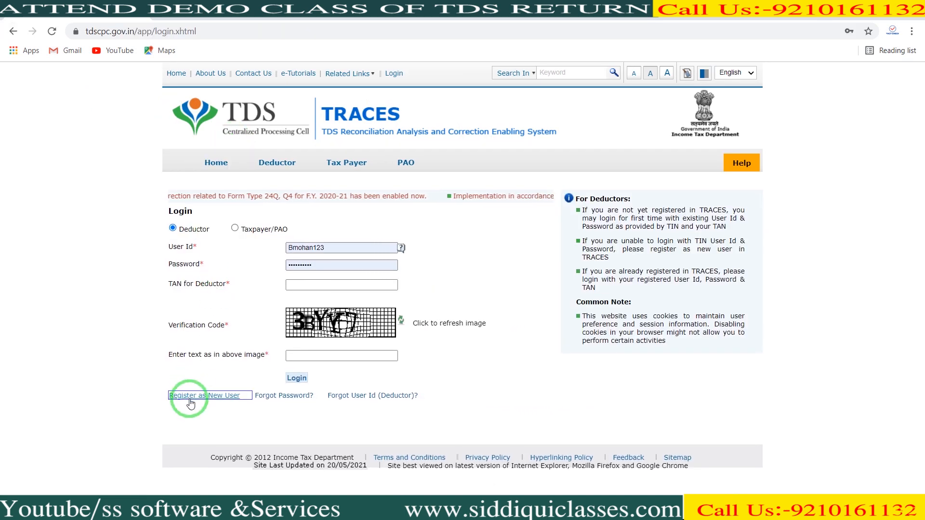
pyautogui.click(191, 400)
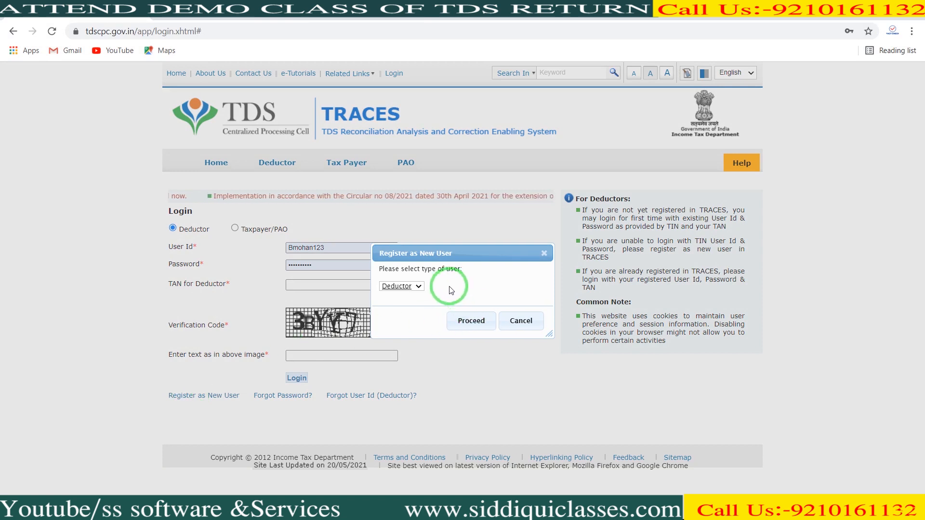
pyautogui.click(418, 287)
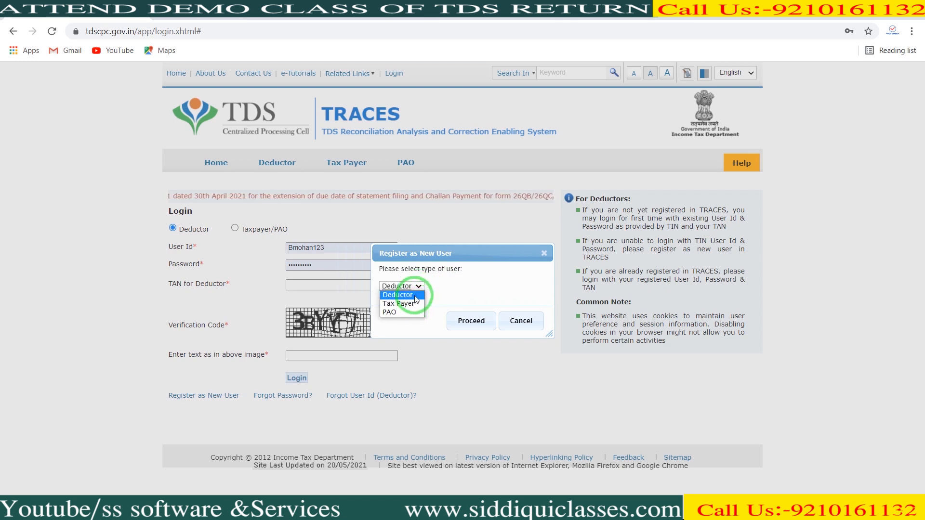
pyautogui.click(415, 296)
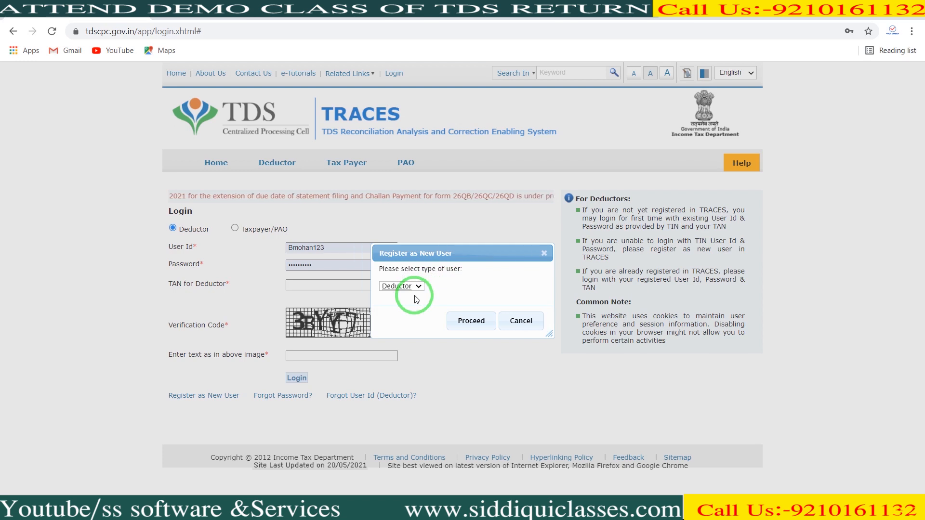
pyautogui.click(461, 320)
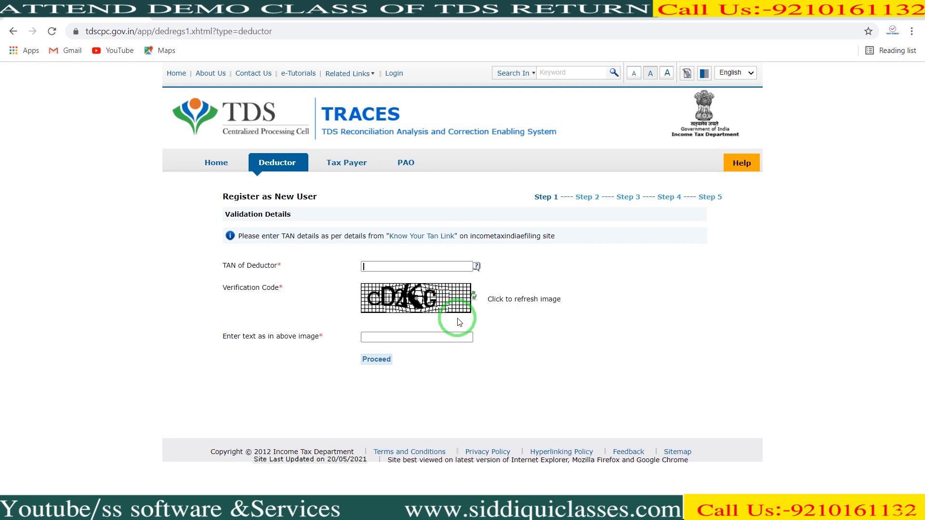
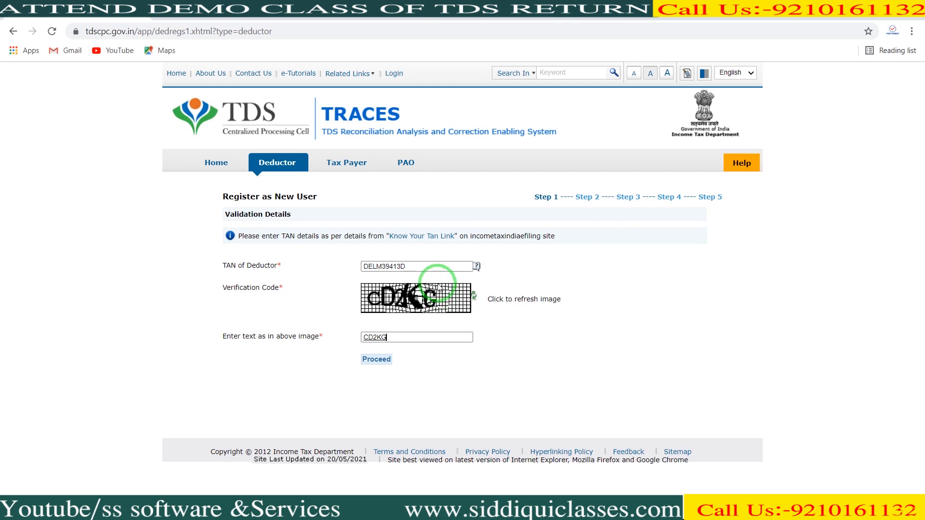
# Enter the deductor's TAN and the verification code, then submit Step 1
pyautogui.click(428, 262)
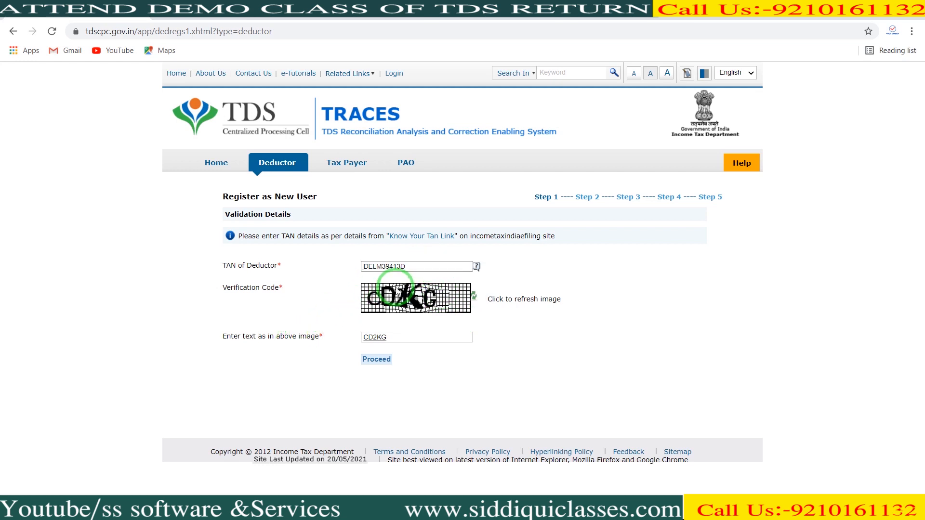
pyautogui.click(376, 359)
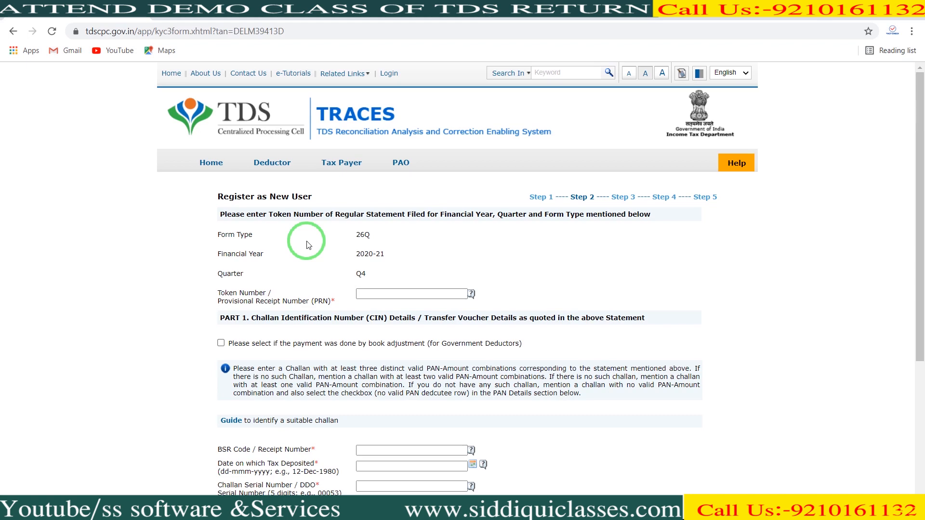
# Switch to the 2020-21 Q4 26Q provisional receipt PDF showing the token number
pyautogui.click(221, 2)
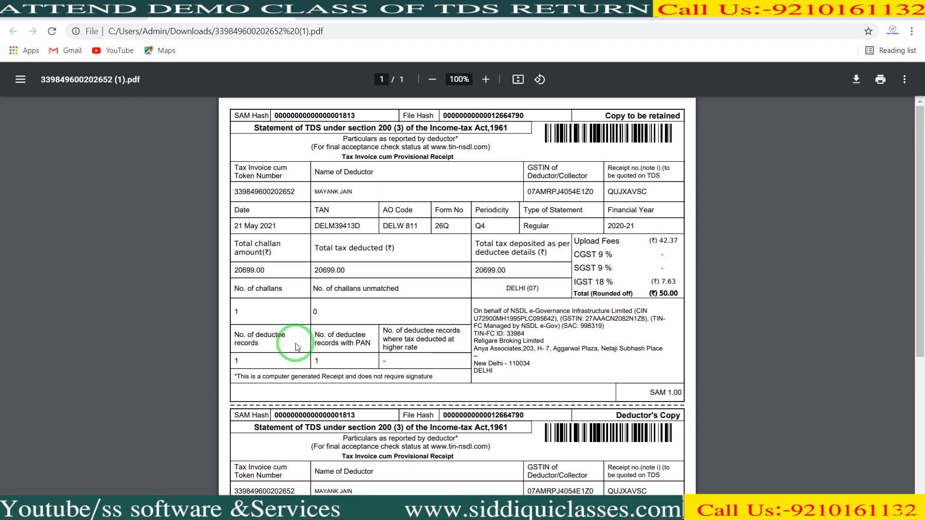
# Go back to the tdscpc.gov.in tab with the Step 2 registration form
pyautogui.click(103, 16)
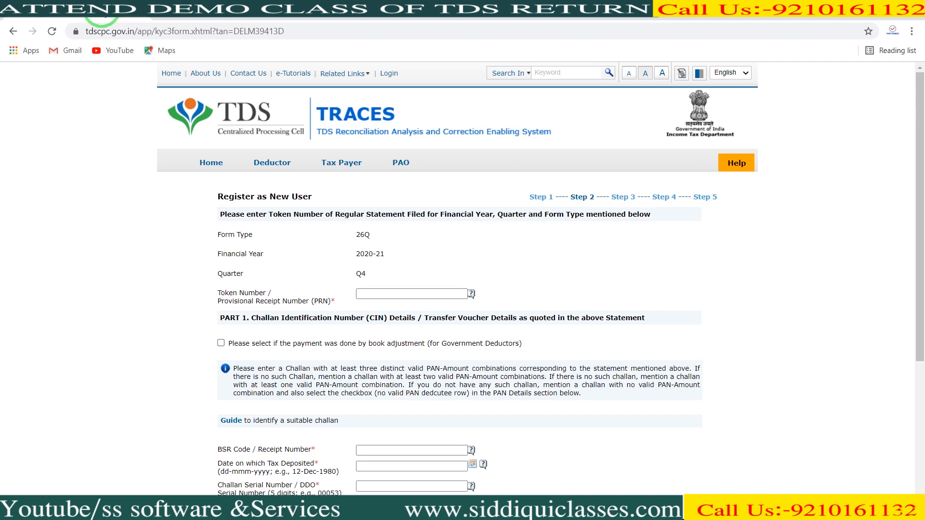
# Paste the statement's token number into the Token Number (PRN) field and scroll down
pyautogui.click(376, 297)
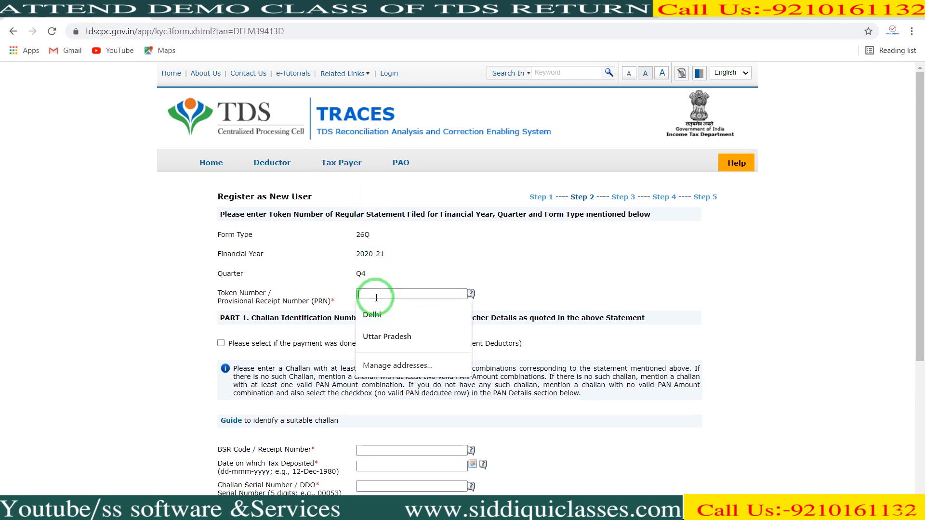
pyautogui.hotkey('ctrl', 'v')
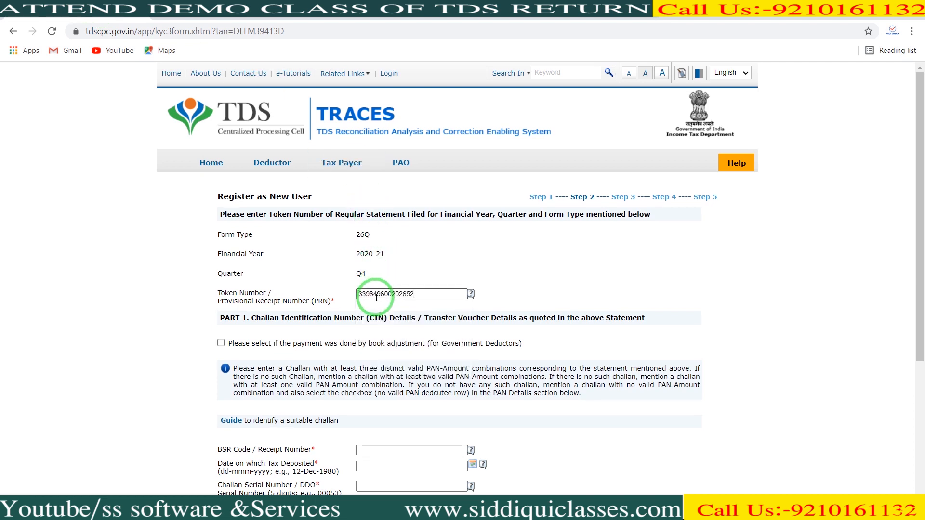
pyautogui.moveTo(921, 263); pyautogui.dragTo(923, 373)
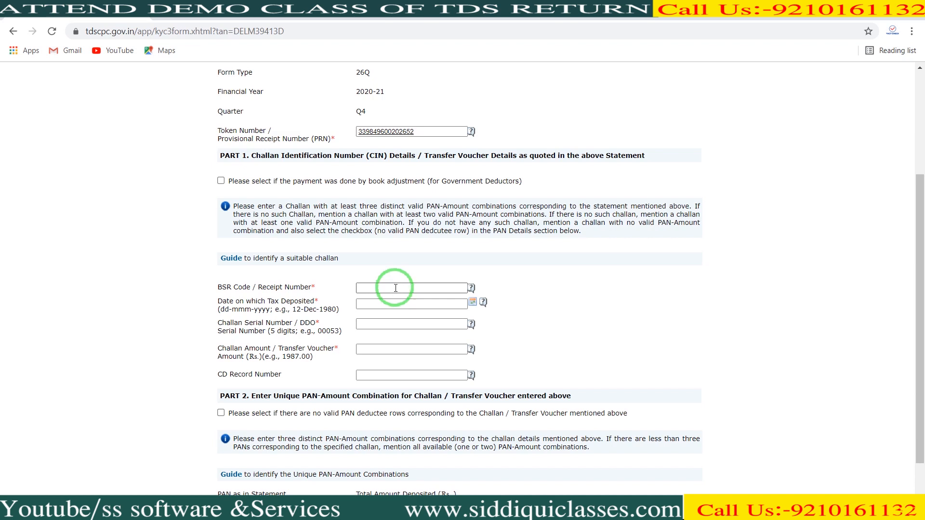
# Fill in the BSR code, 29-Apr-2021 deposit date, serial number, 20699.00 amount and one PAN-amount pair
pyautogui.click(364, 289)
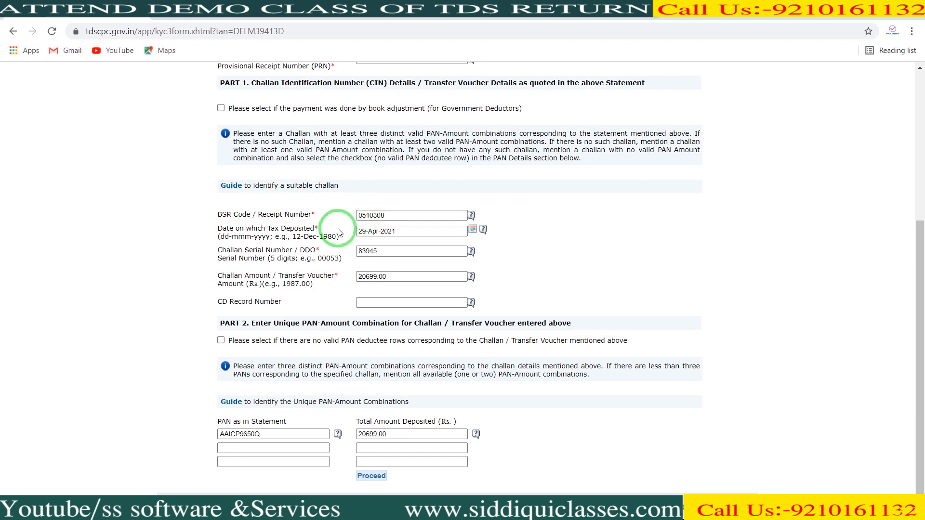
# Recheck the deposit date, challan serial number and 20699.00 amount, then switch to the NSDL challan query
pyautogui.click(411, 230)
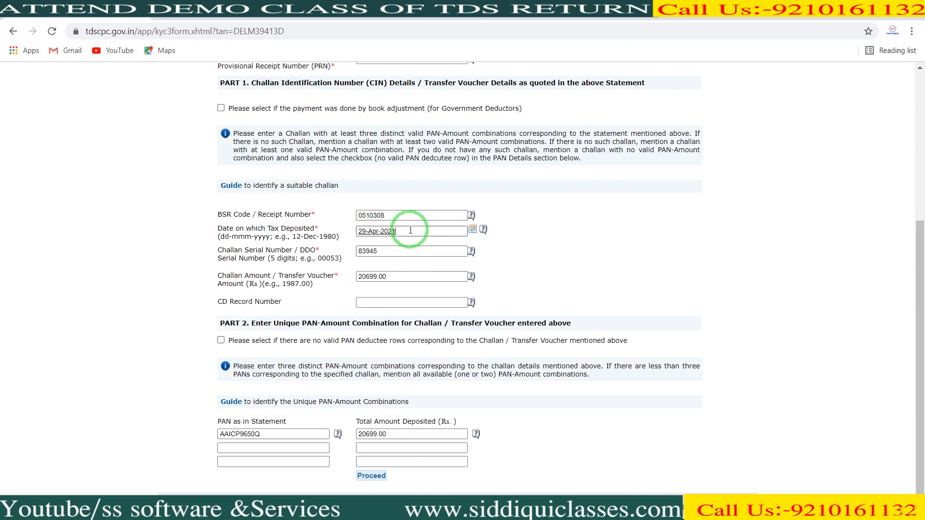
pyautogui.click(393, 249)
pyautogui.click(387, 274)
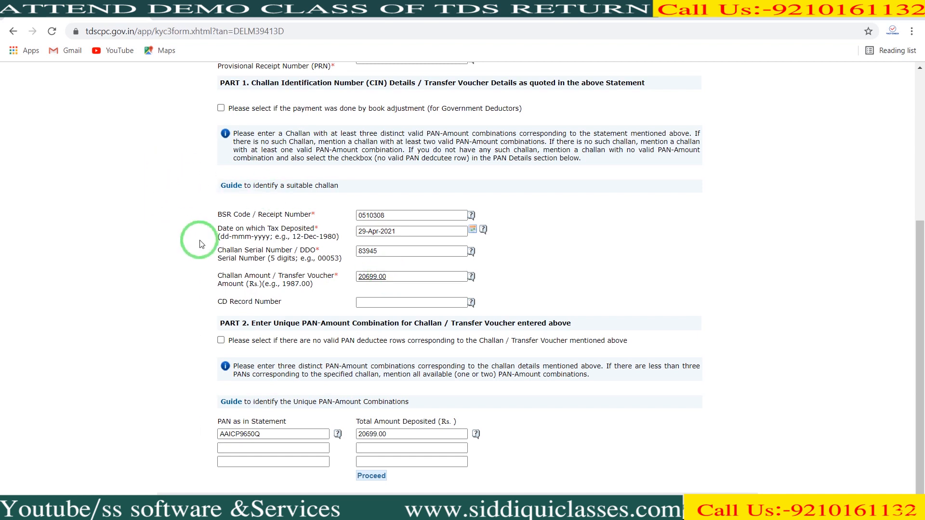
pyautogui.click(377, 231)
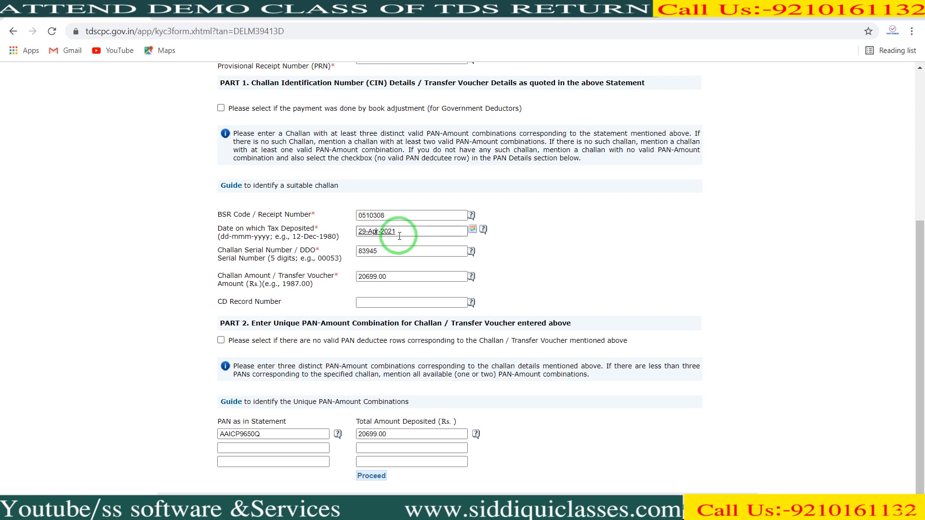
pyautogui.click(394, 276)
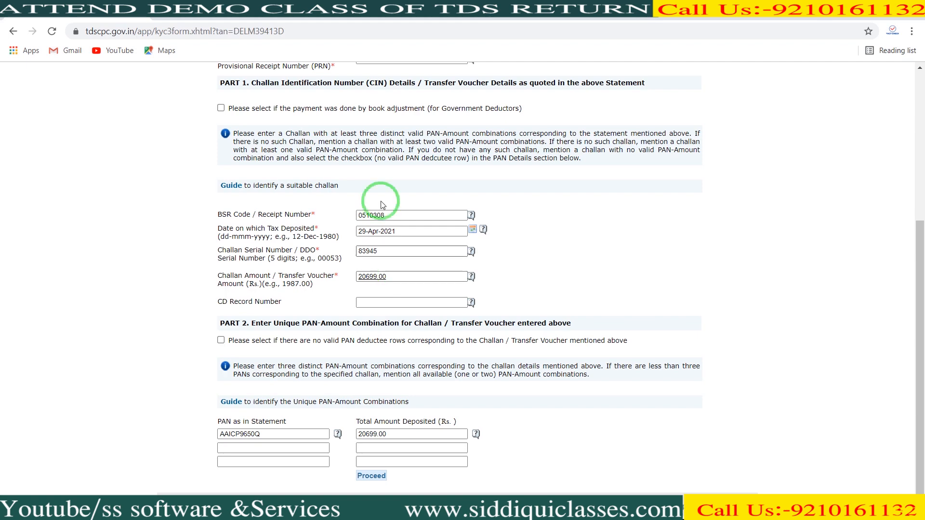
pyautogui.click(372, 3)
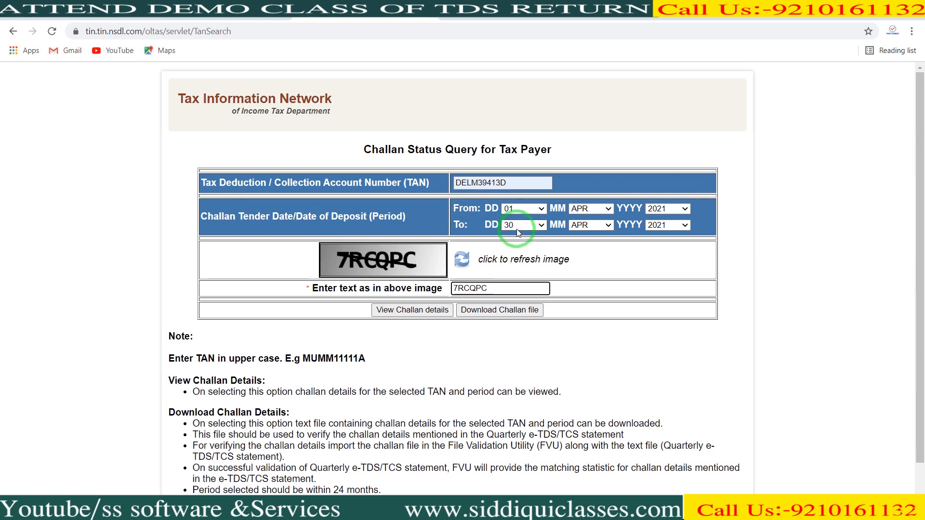
# View the April 2021 challan tendered 29-4-2021 on NSDL, then return to TRACES
pyautogui.click(417, 310)
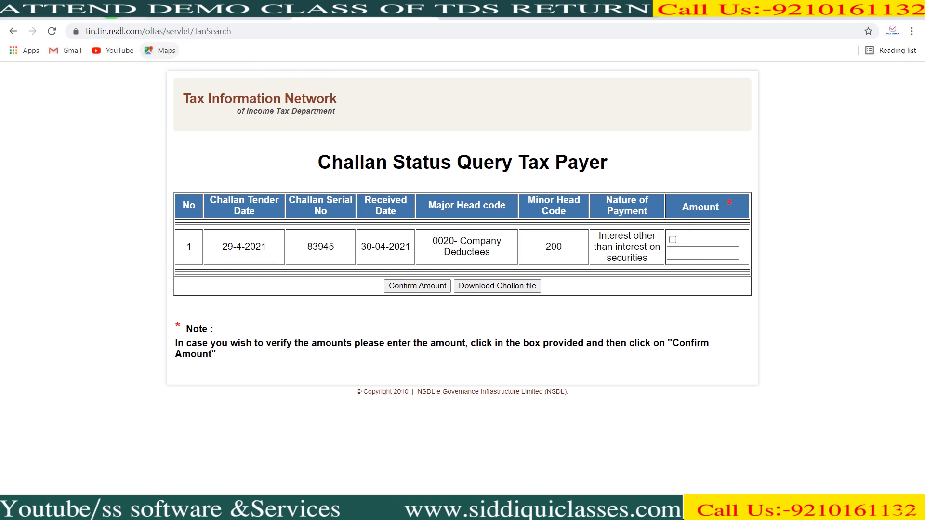
pyautogui.click(107, 2)
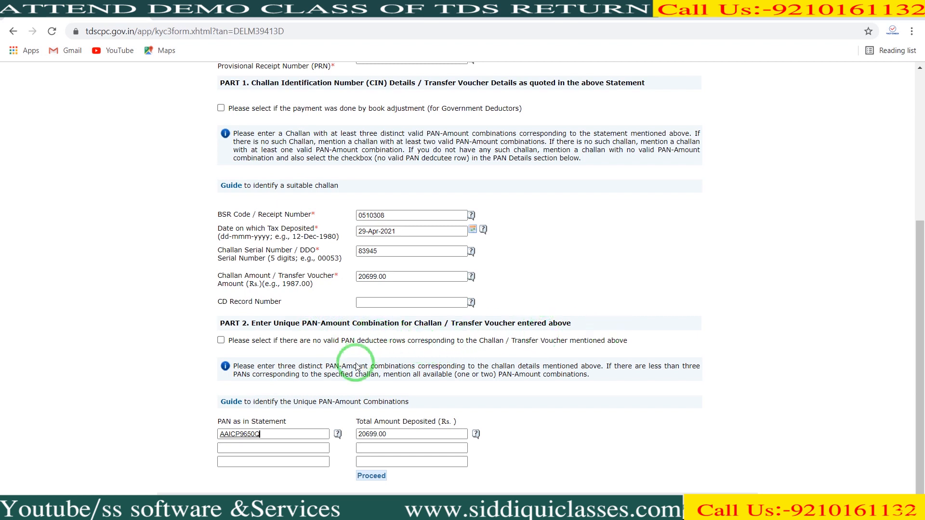
# Check the PAN with 20699.00 deposited and submit the Step 2 challan details
pyautogui.click(300, 431)
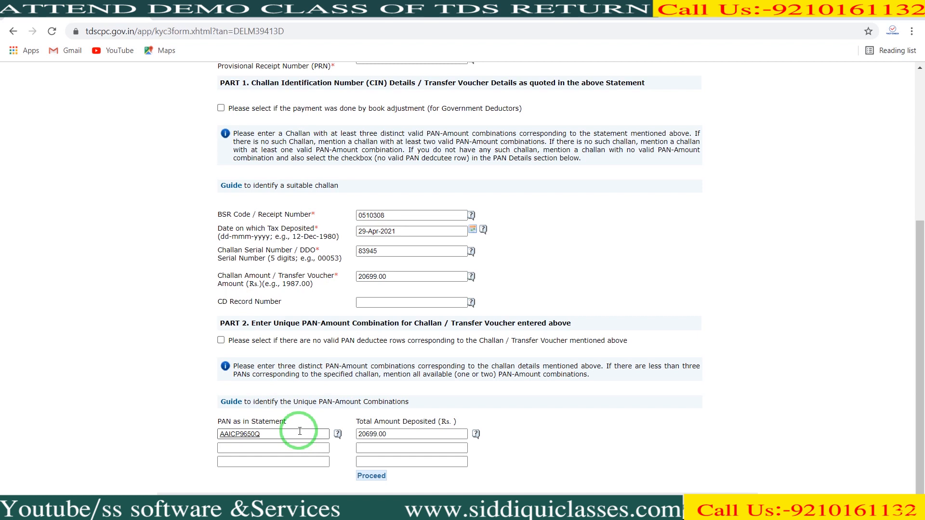
pyautogui.click(371, 476)
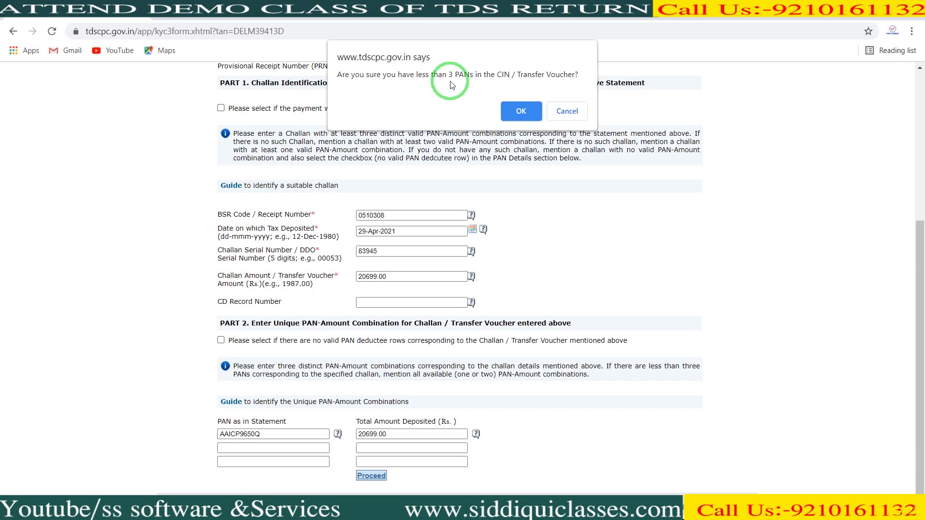
# Confirm that fewer than three PANs apply to load the Step 3 organisation details
pyautogui.click(526, 110)
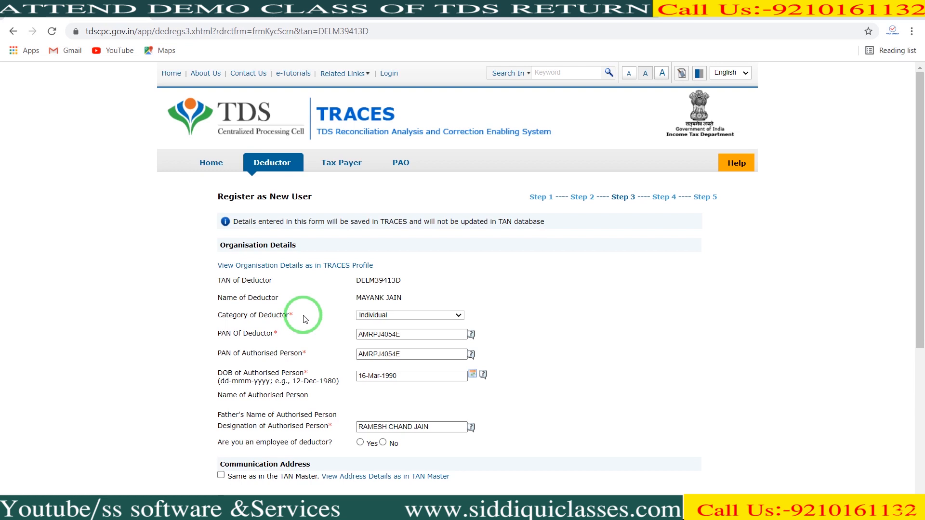
# Keep 'Individual' as the deductor category and answer No to being an employee of the deductor
pyautogui.click(438, 316)
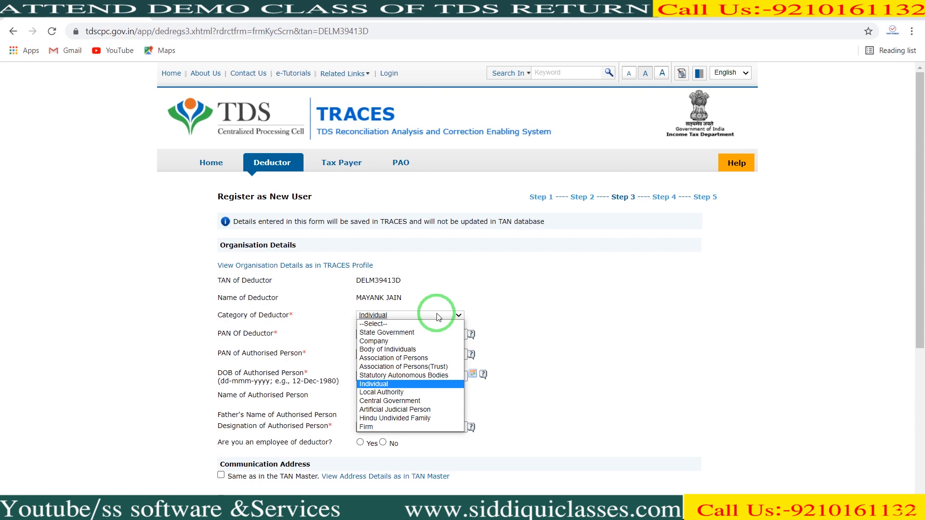
pyautogui.click(438, 317)
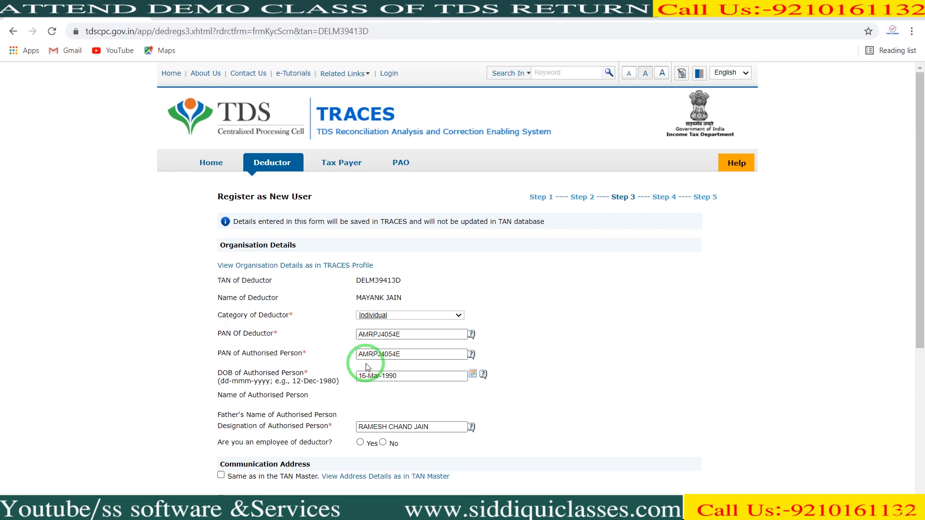
pyautogui.scroll(-1, 367, 367)
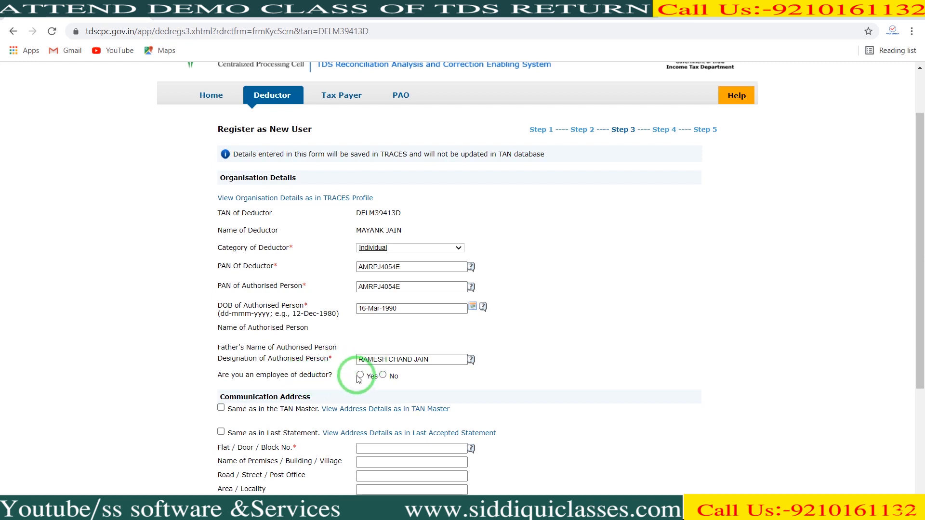
pyautogui.click(383, 376)
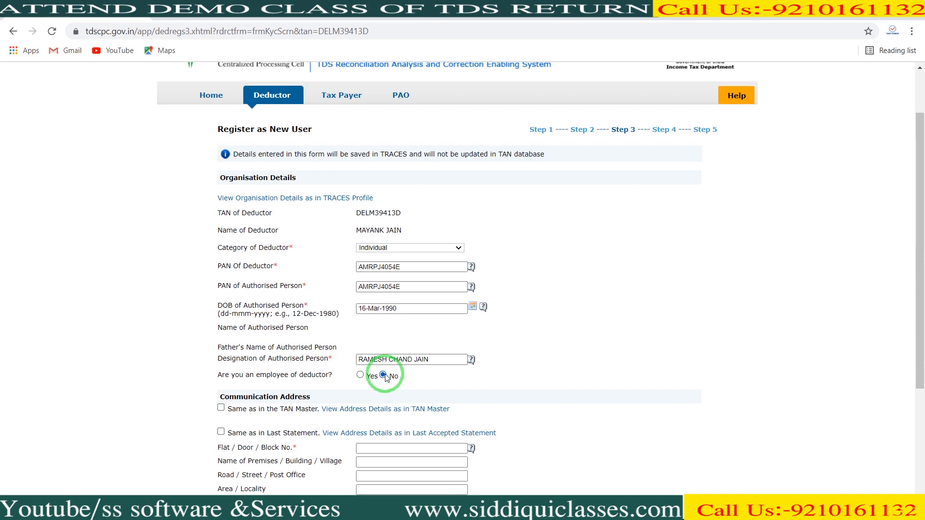
pyautogui.moveTo(921, 255); pyautogui.dragTo(911, 343)
pyautogui.click(310, 212)
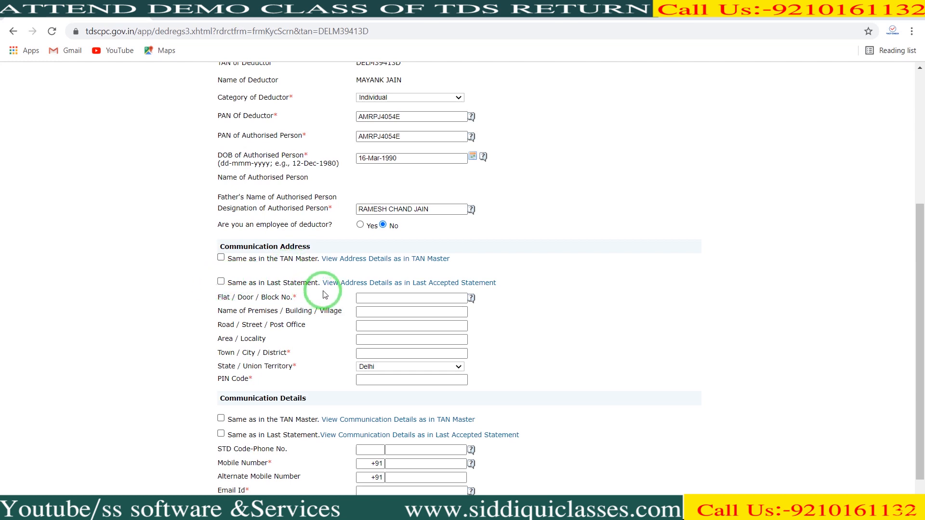
# Use 'Same as in Last Statement' for the address, enter the mobile number and e-mail, and continue
pyautogui.click(222, 283)
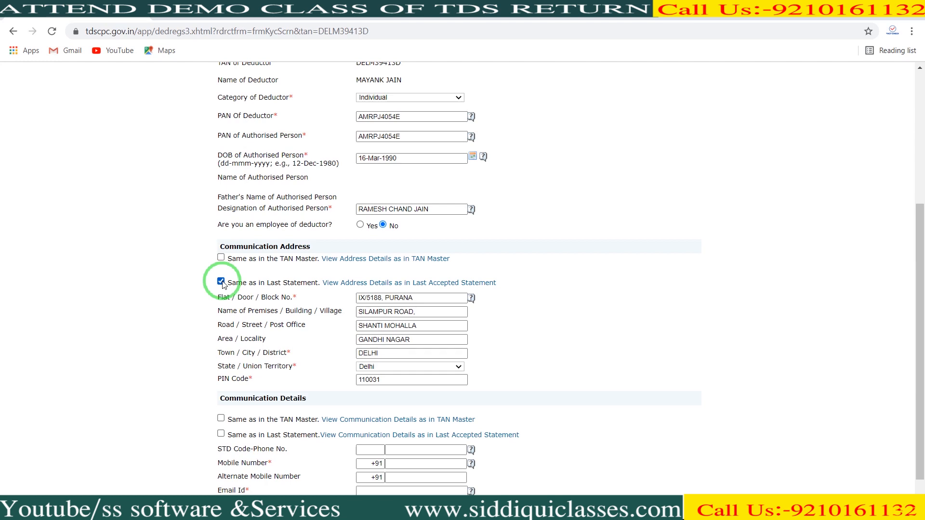
pyautogui.moveTo(917, 381); pyautogui.dragTo(922, 407)
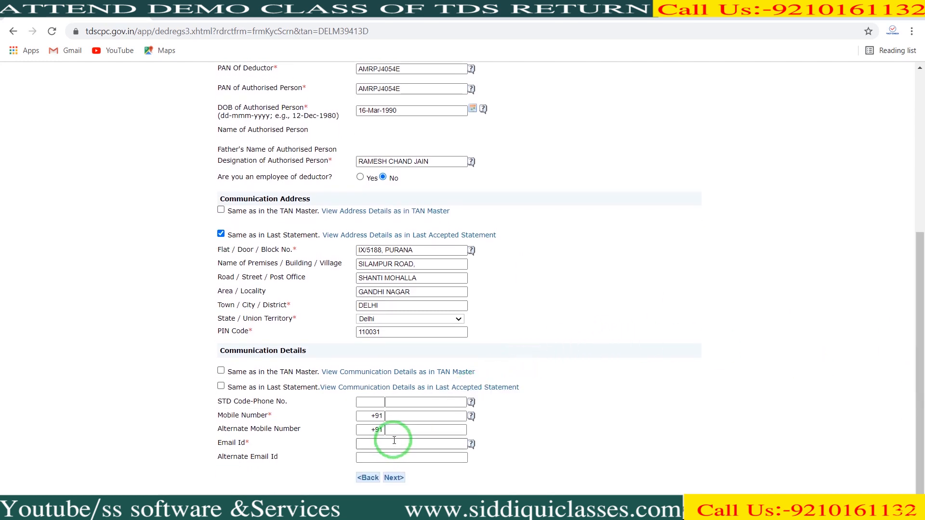
pyautogui.click(398, 418)
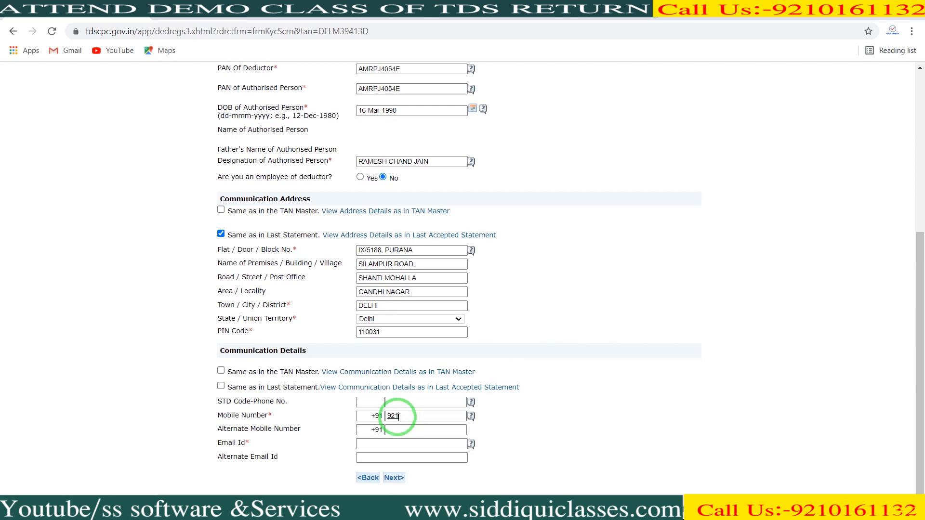
pyautogui.click(370, 444)
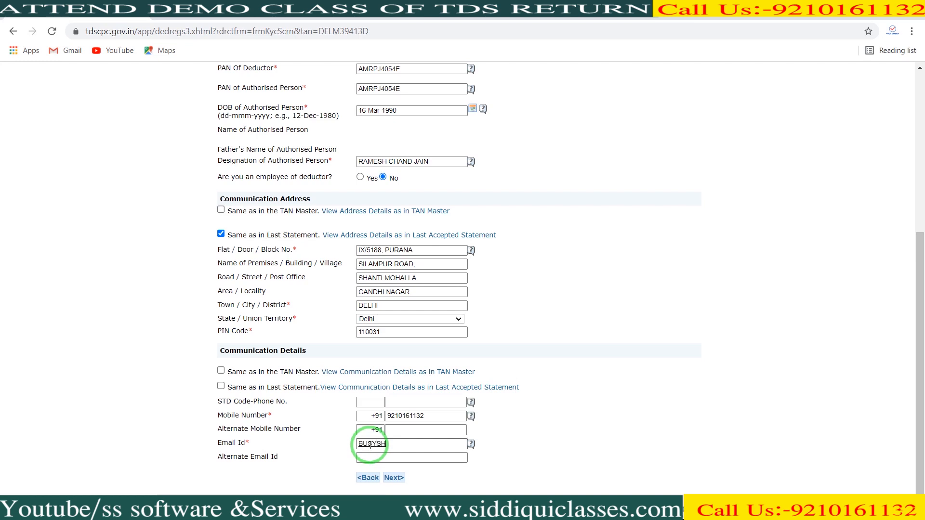
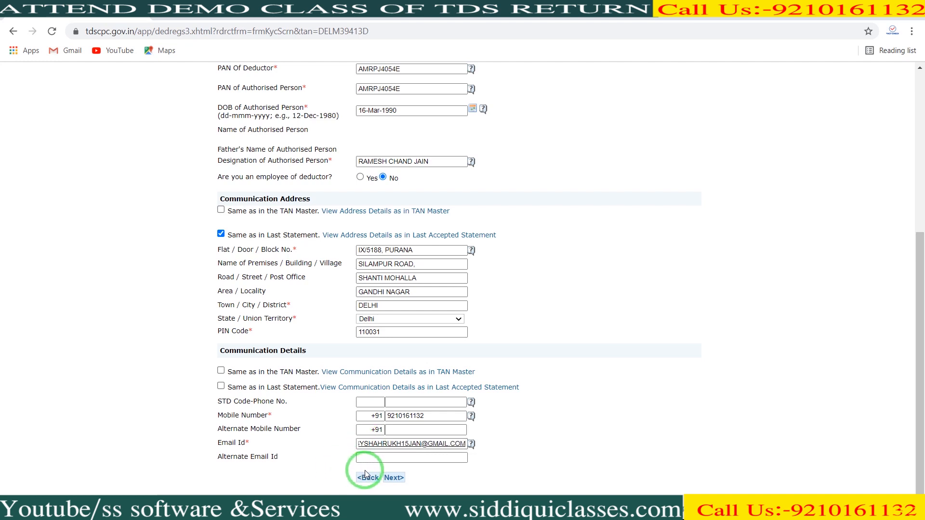
pyautogui.click(394, 478)
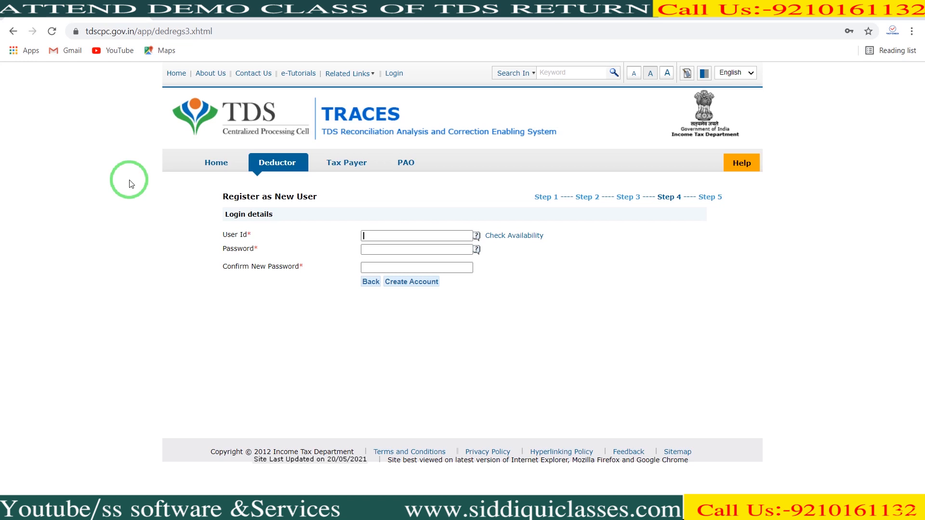
# Enter a user ID, check its availability, set and confirm the account password, and create the account
pyautogui.write('AT123456789')
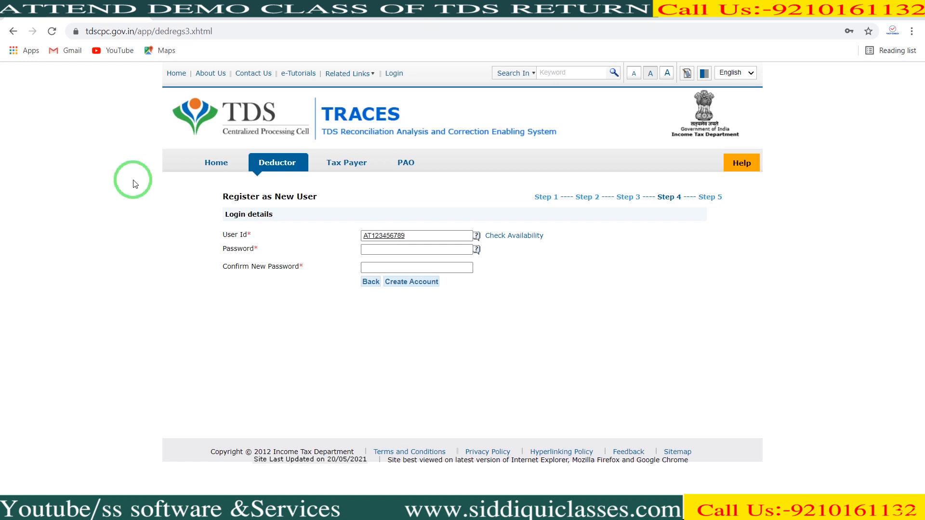
pyautogui.click(504, 238)
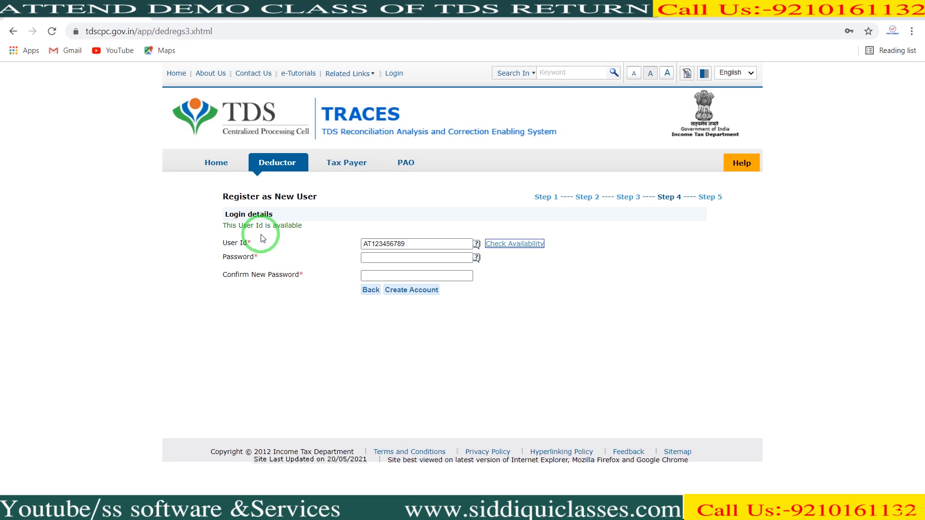
pyautogui.click(266, 256)
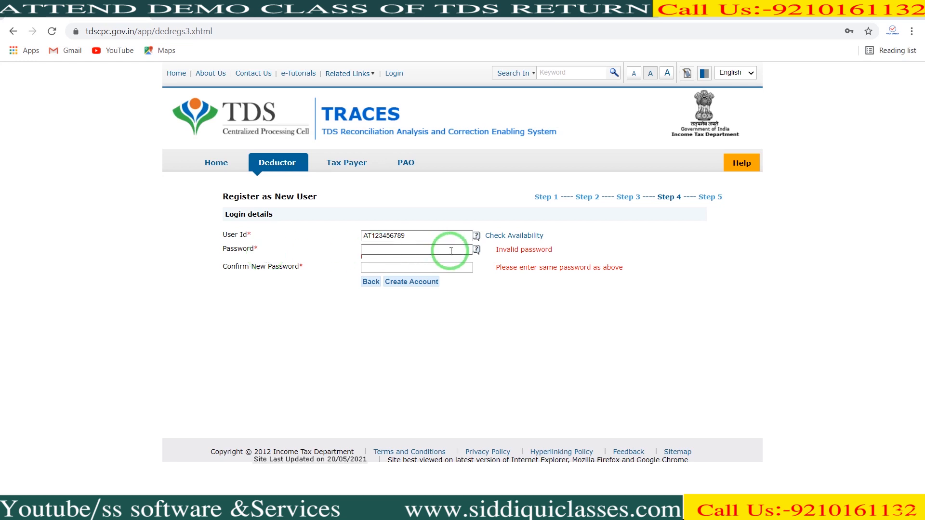
pyautogui.moveTo(476, 251)
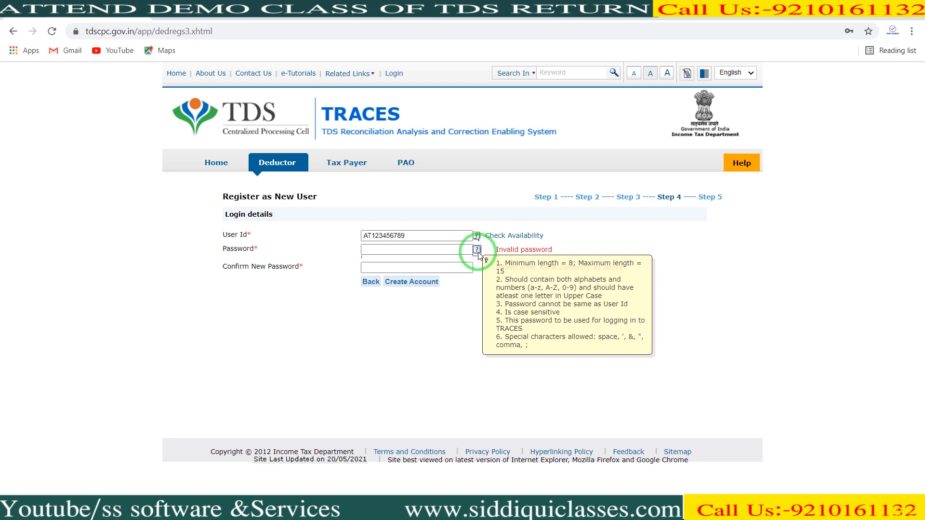
pyautogui.click(442, 249)
pyautogui.write('Abcd@12345')
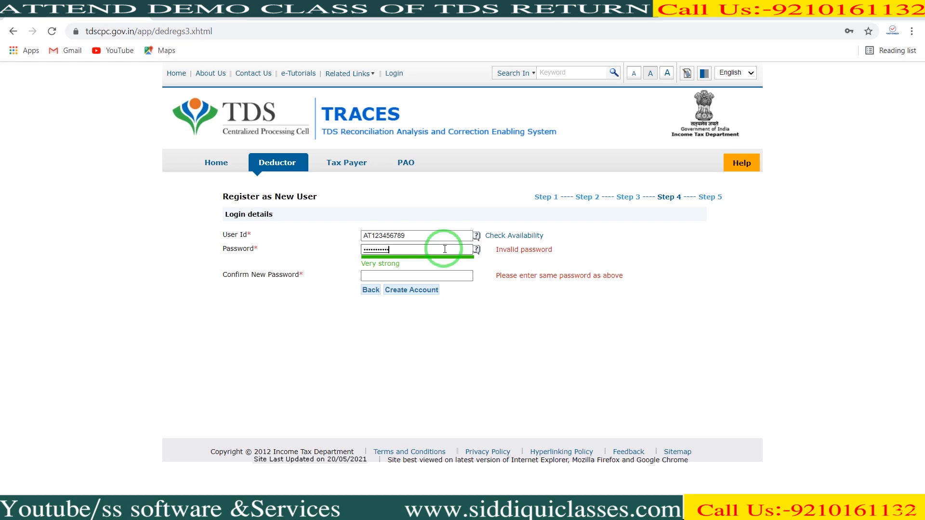
pyautogui.press('Tab')
pyautogui.write('A')
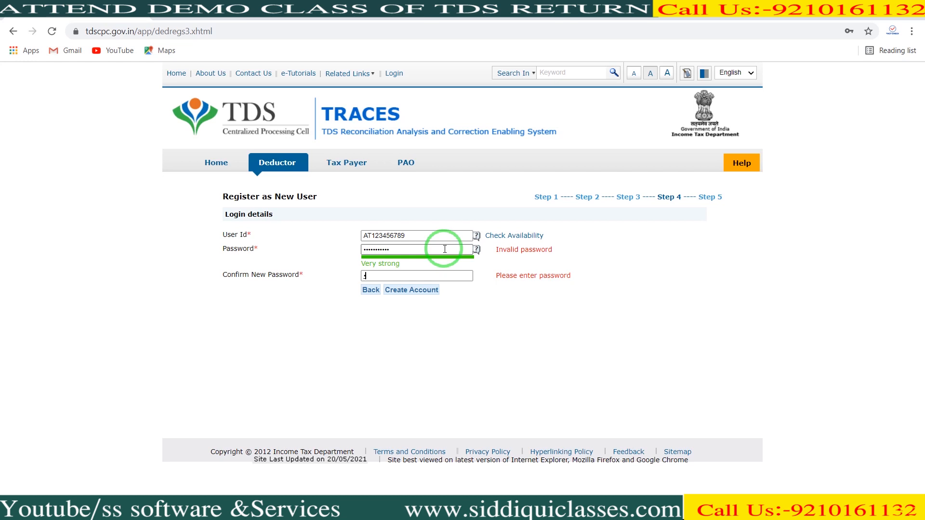
pyautogui.write('bcd@123456')
pyautogui.click(423, 289)
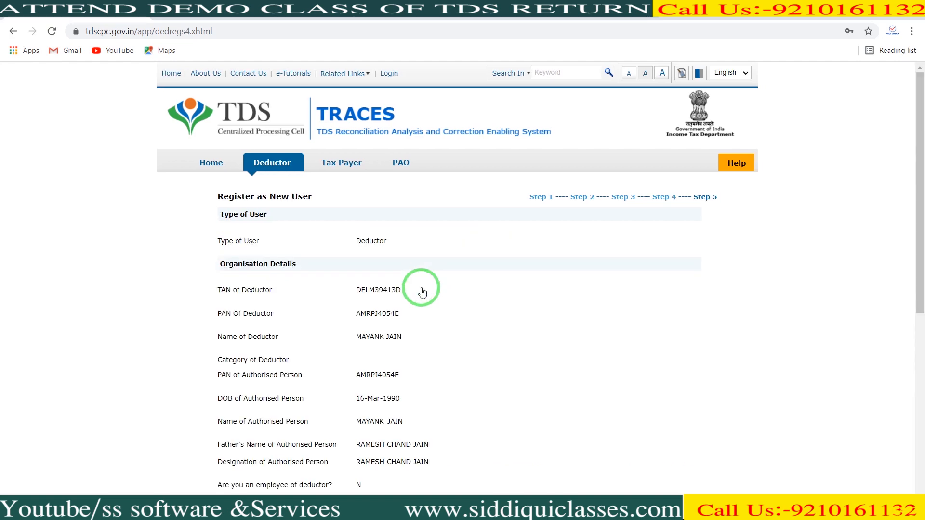
# Review the Step 5 summary down to the login details and Confirm the registration
pyautogui.moveTo(920, 198); pyautogui.dragTo(923, 259)
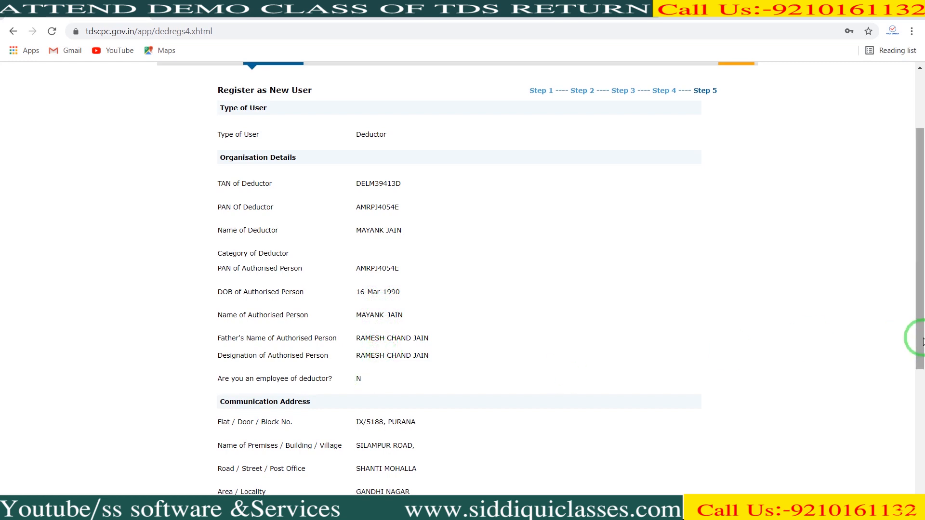
pyautogui.moveTo(923, 332); pyautogui.dragTo(923, 488)
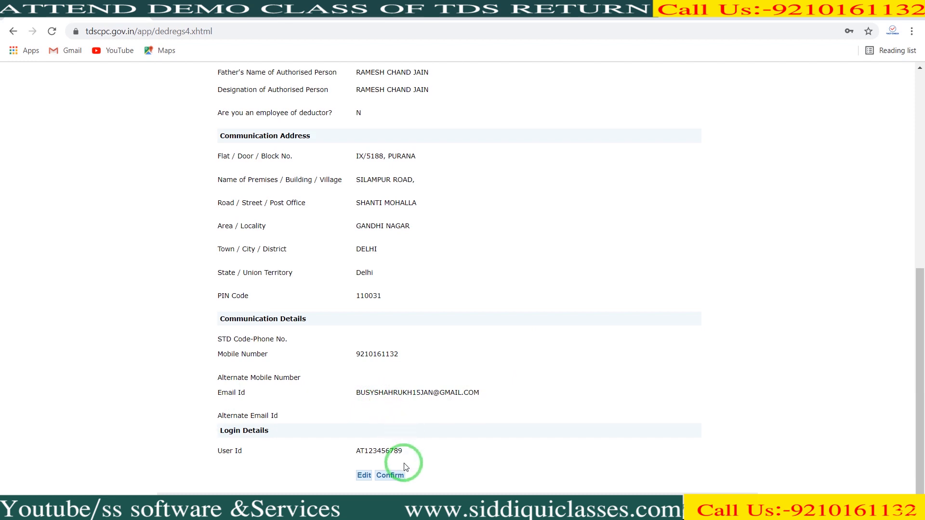
pyautogui.click(394, 475)
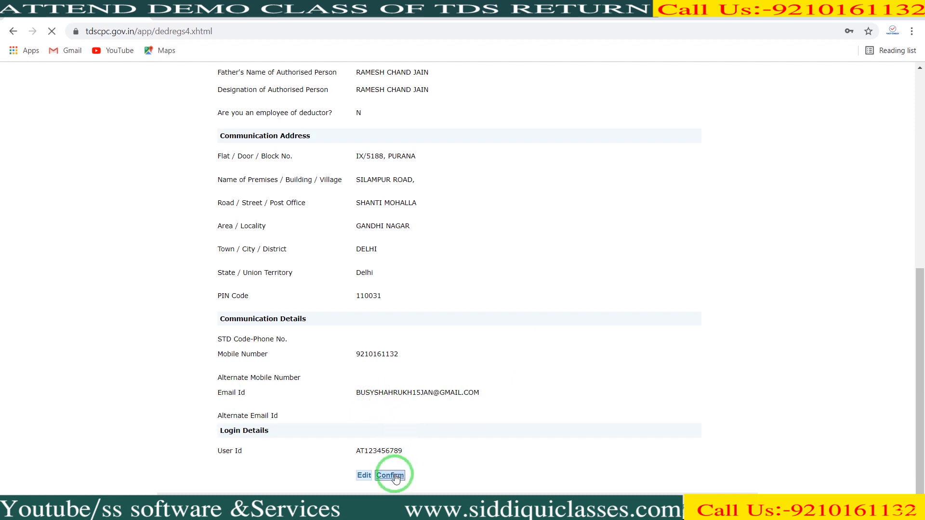